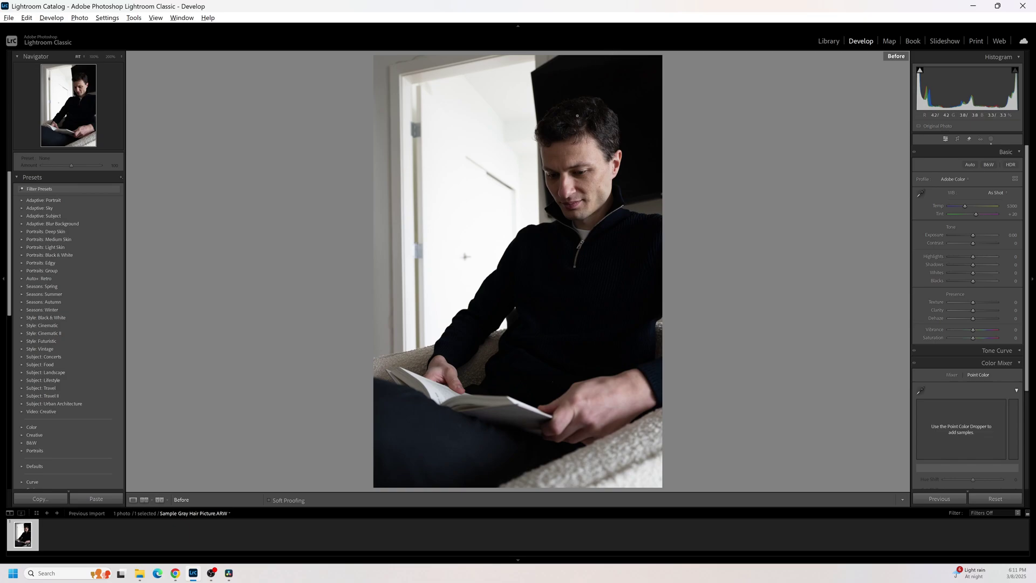
Step: Zoom to 200% on the man's hair and toggle Before/After several times to compare original and edit
{"action": "left_click", "coordinate": [597, 93]}
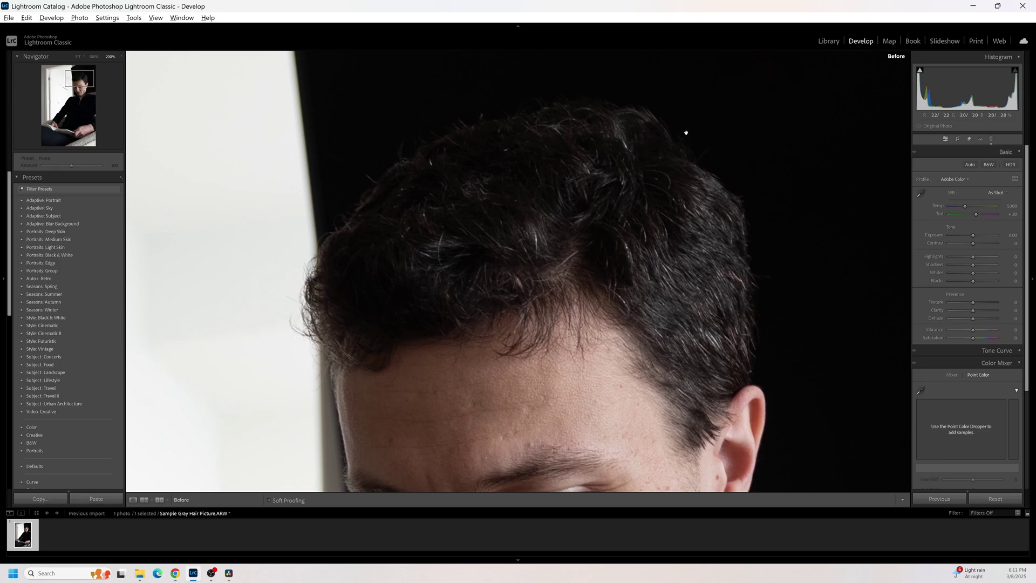
{"action": "key", "text": "backslash"}
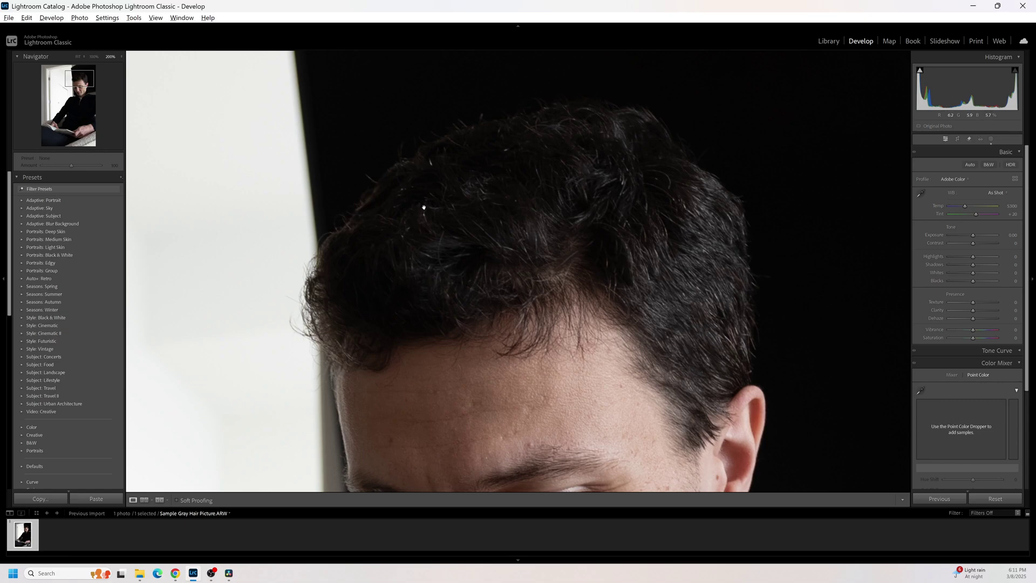
{"action": "key", "text": "backslash"}
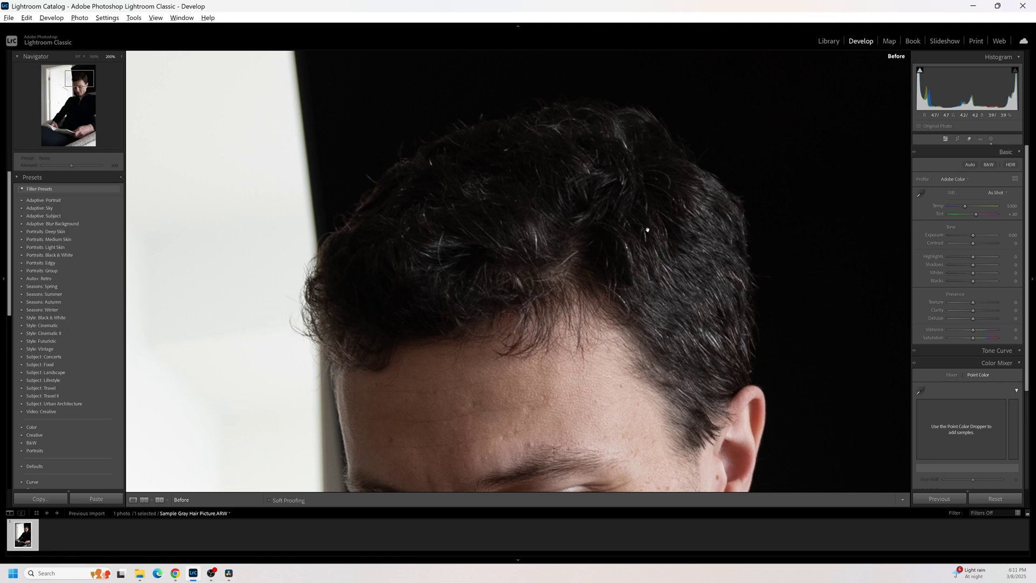
{"action": "key", "text": "backslash"}
{"action": "key", "text": "backslash"}
{"action": "key", "text": "backslash"}
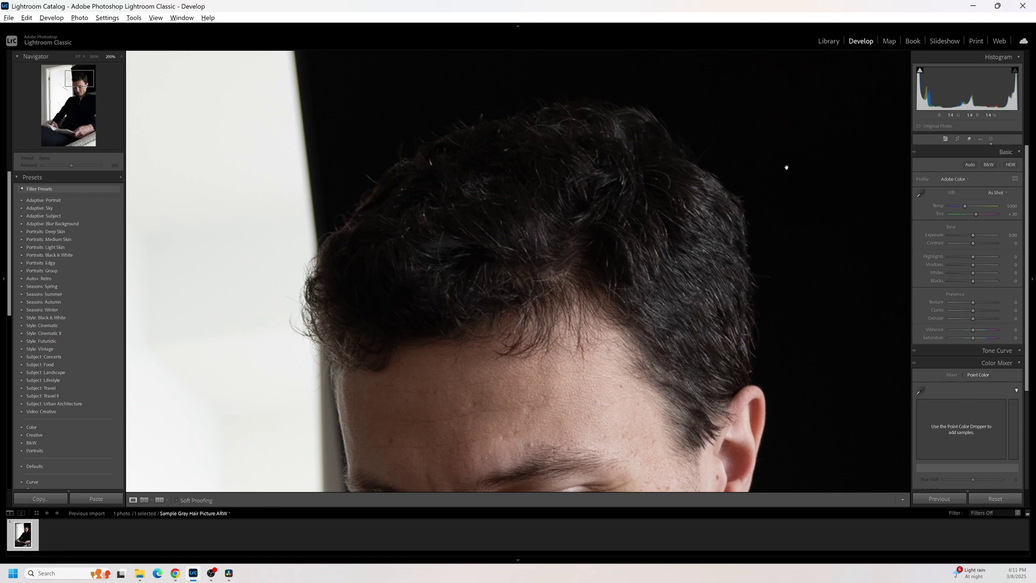
{"action": "key", "text": "backslash"}
{"action": "key", "text": "backslash"}
{"action": "key", "text": "backslash"}
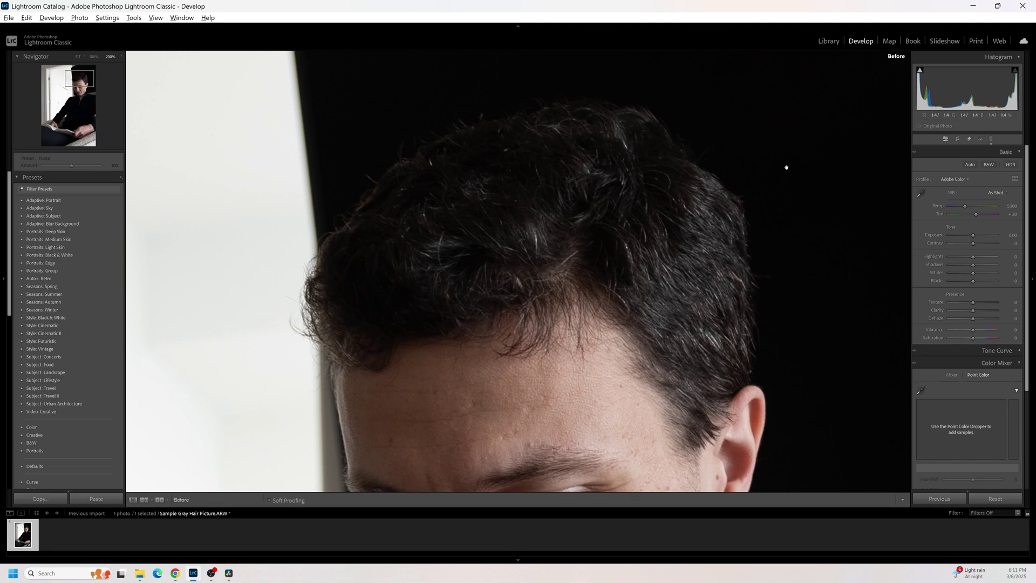
{"action": "key", "text": "backslash"}
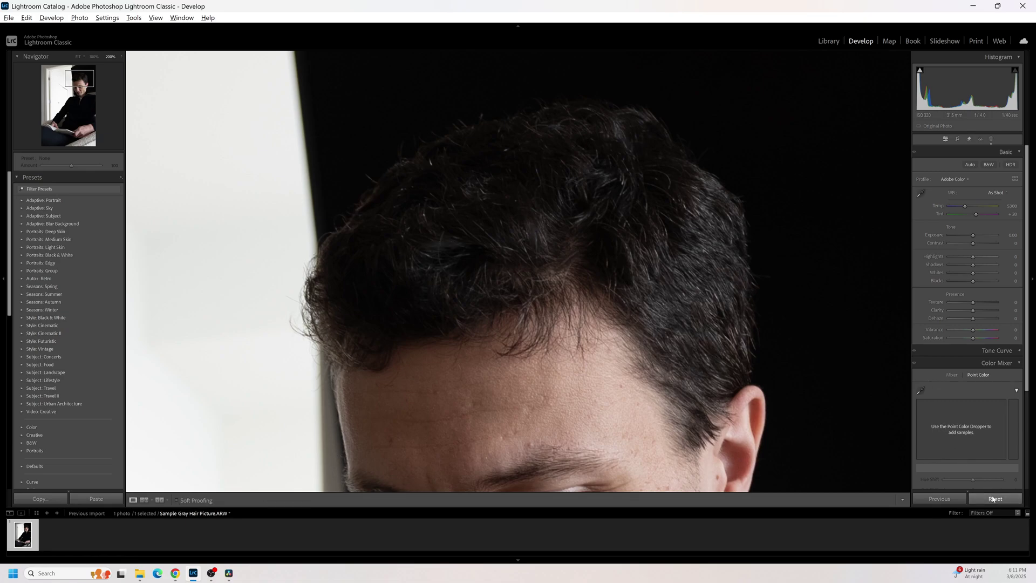
Step: Fit the photo, zoom to 200% on the hair, and pan up to the top of the head
{"action": "left_click", "coordinate": [700, 289]}
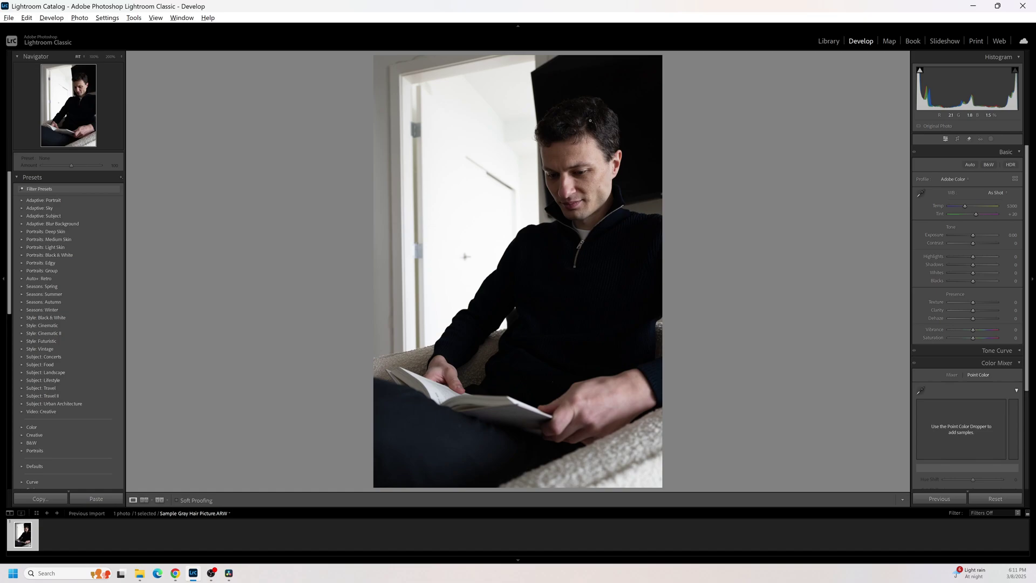
{"action": "left_click", "coordinate": [585, 115]}
{"action": "left_click_drag", "start_coordinate": [561, 119], "coordinate": [541, 204]}
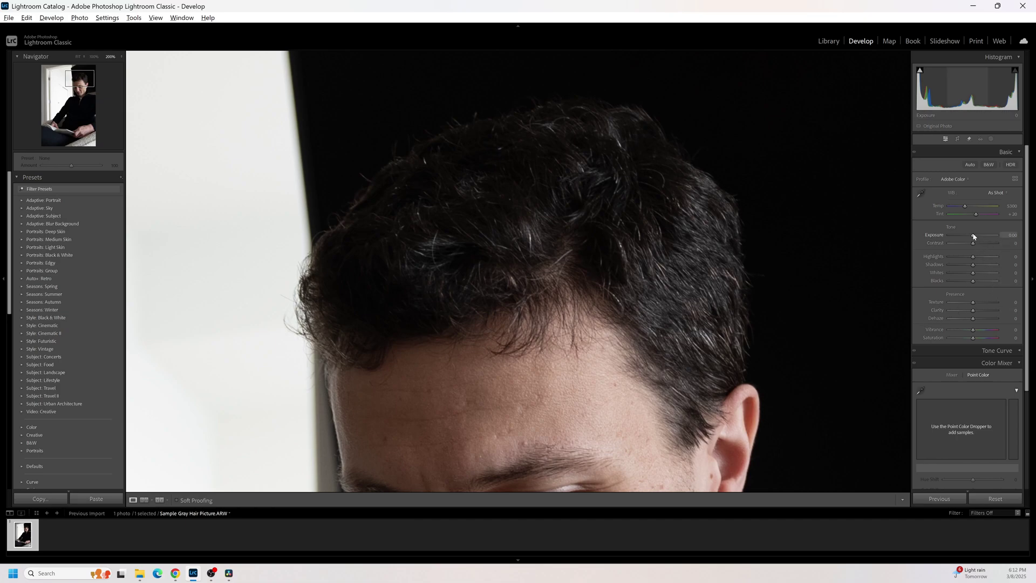
{"action": "left_click_drag", "start_coordinate": [974, 235], "coordinate": [967, 236]}
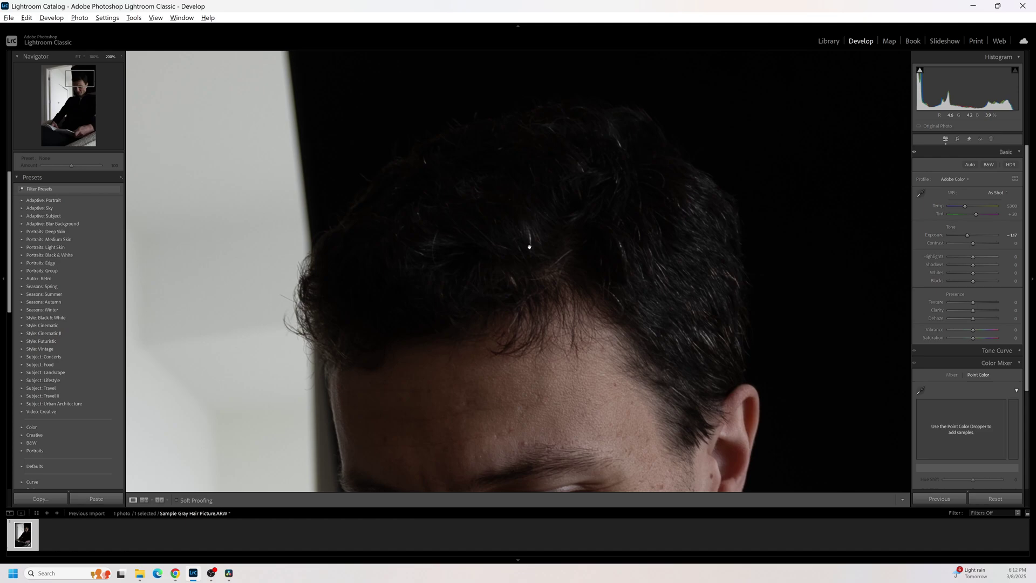
{"action": "key", "text": "ctrl+z"}
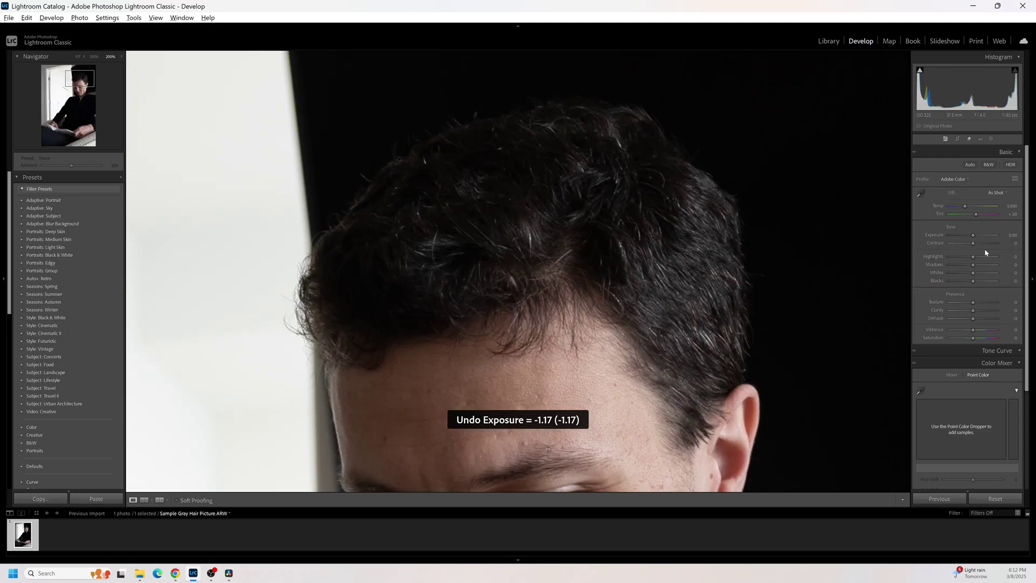
{"action": "left_click_drag", "start_coordinate": [975, 245], "coordinate": [994, 247]}
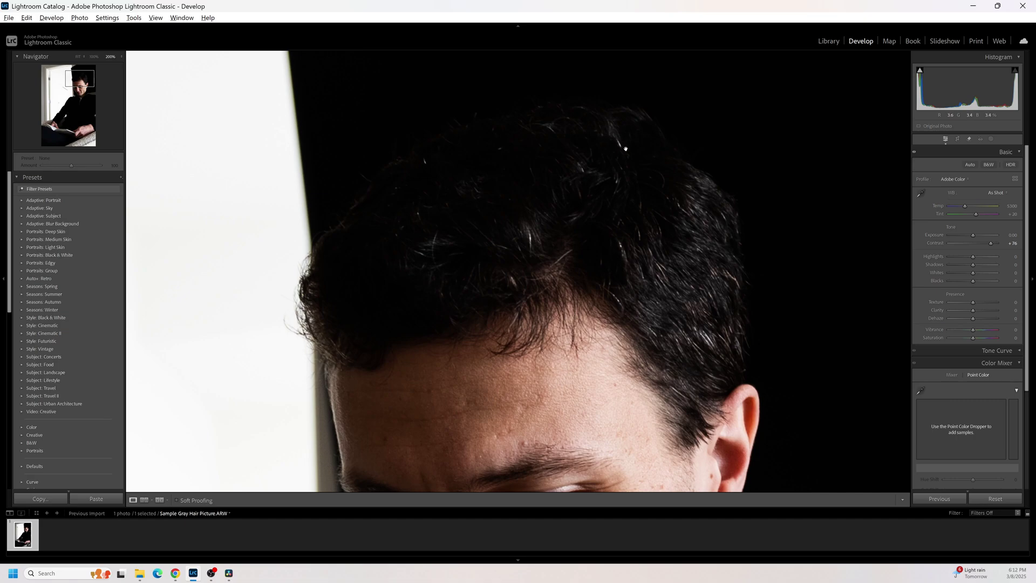
{"action": "key", "text": "ctrl+z"}
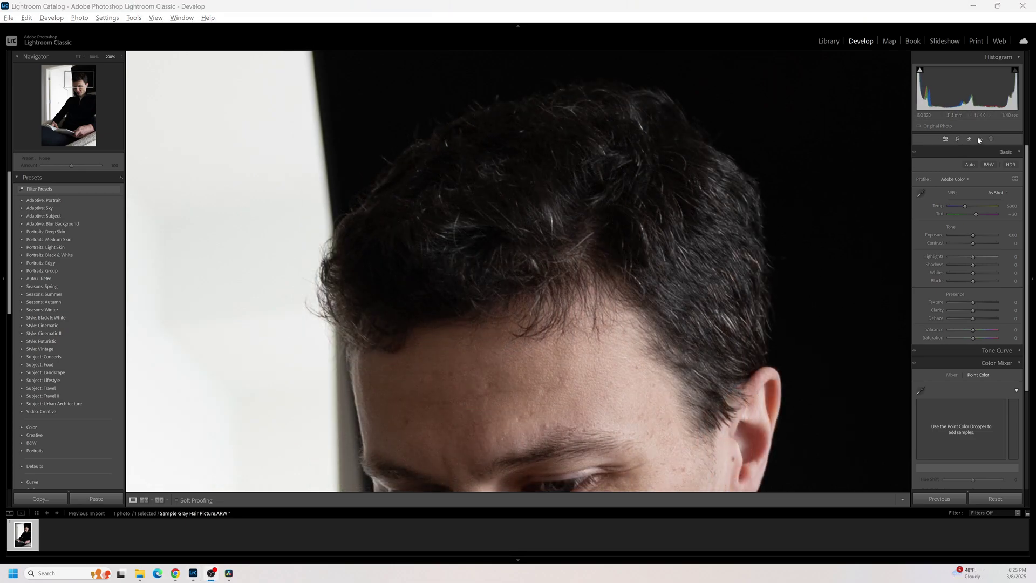
Step: Add a Luminance Range mask sampled from a grey strand, narrowed to about 43/80–100/100
{"action": "left_click", "coordinate": [991, 139]}
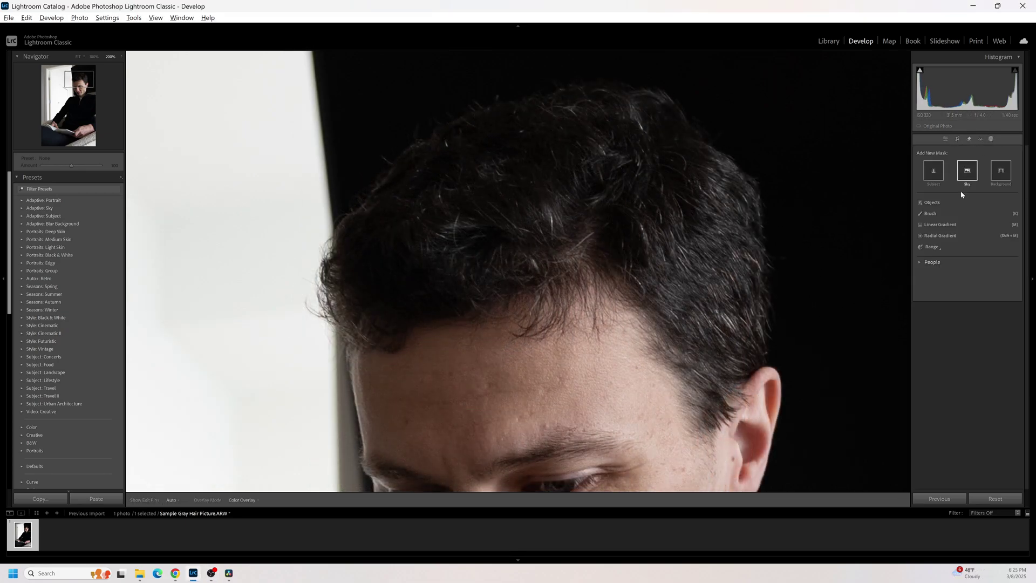
{"action": "left_click", "coordinate": [939, 247]}
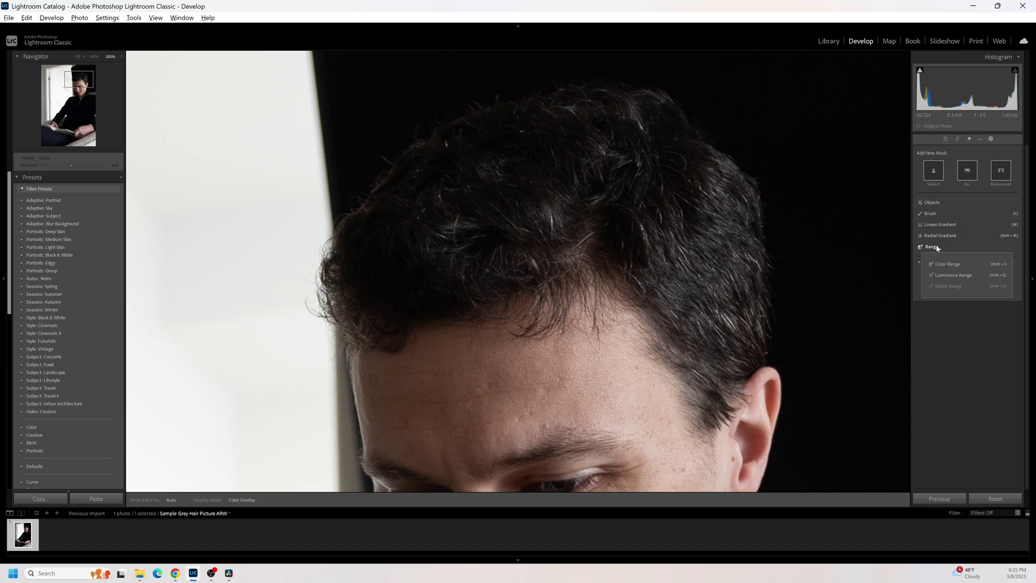
{"action": "left_click", "coordinate": [953, 275]}
{"action": "scroll", "coordinate": [552, 217], "scroll_direction": "up", "scroll_amount": 3}
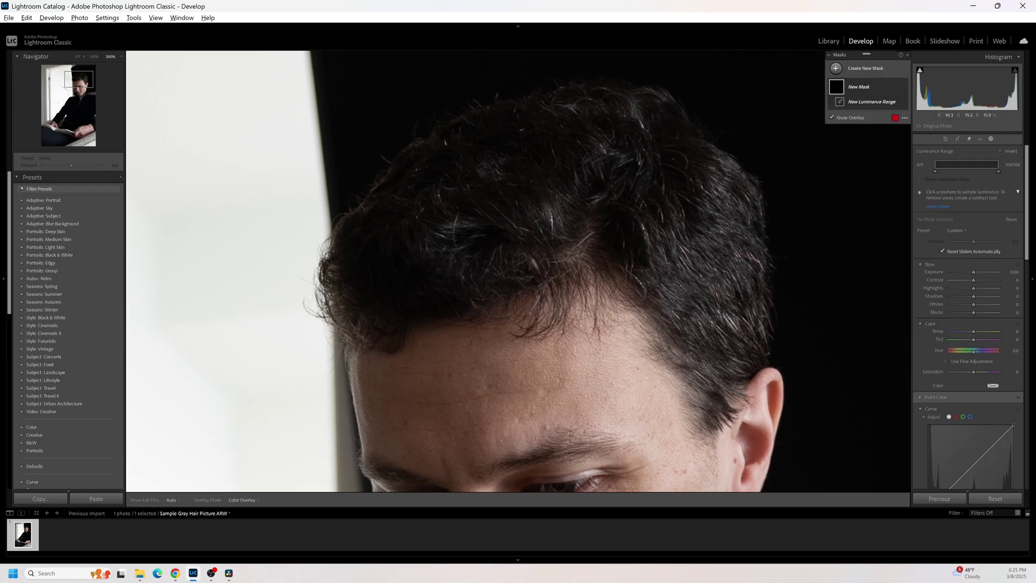
{"action": "scroll", "coordinate": [551, 218], "scroll_direction": "up", "scroll_amount": 5}
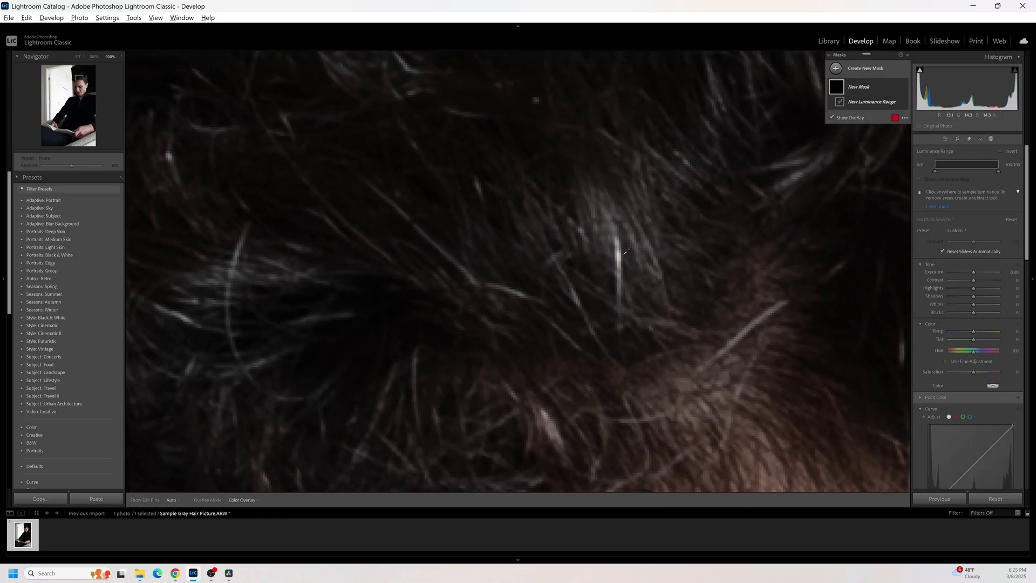
{"action": "left_click", "coordinate": [616, 253]}
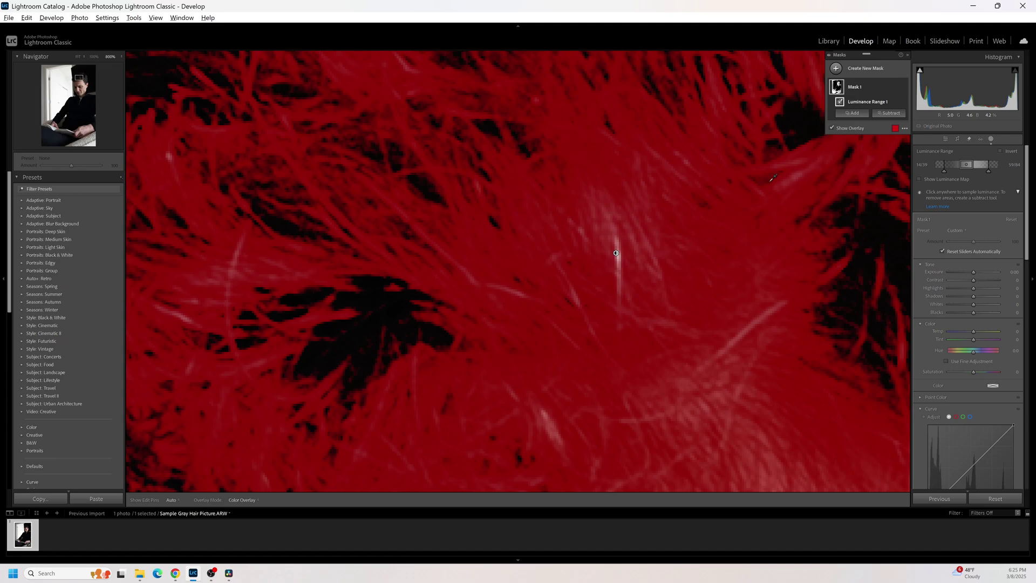
{"action": "scroll", "coordinate": [617, 253], "scroll_direction": "down", "scroll_amount": 5}
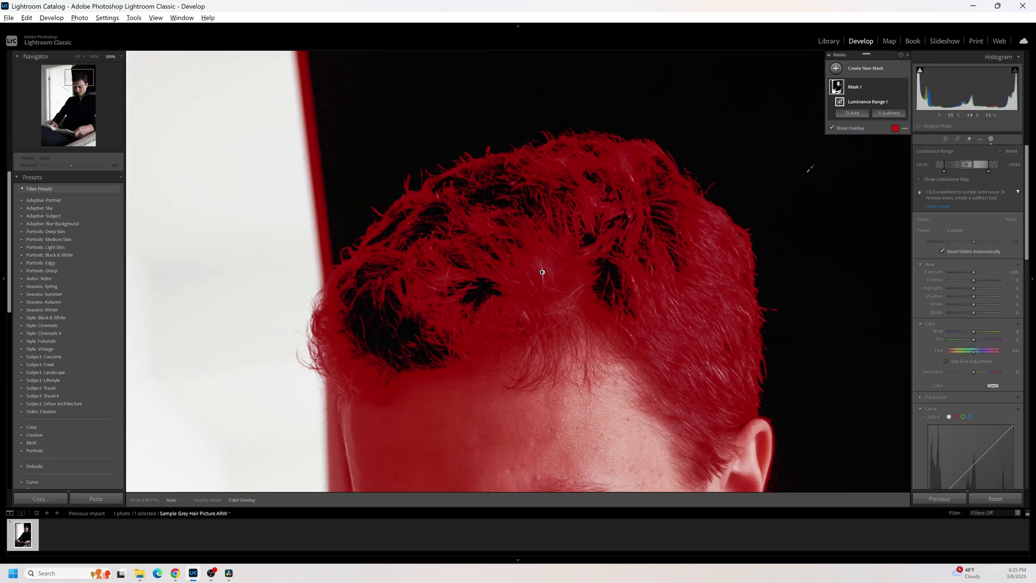
{"action": "scroll", "coordinate": [714, 238], "scroll_direction": "down", "scroll_amount": 1}
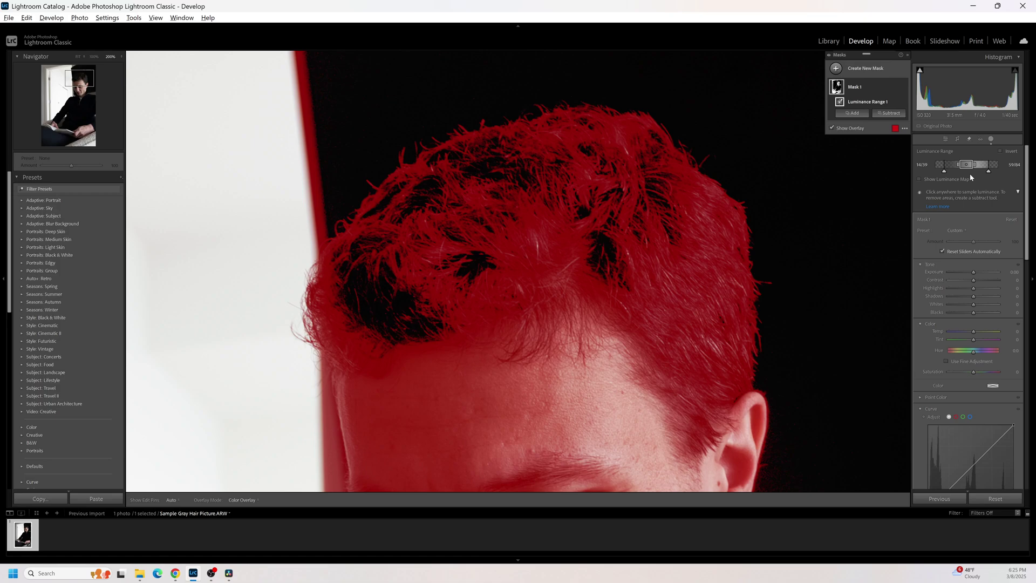
{"action": "left_click_drag", "start_coordinate": [986, 173], "coordinate": [962, 173]}
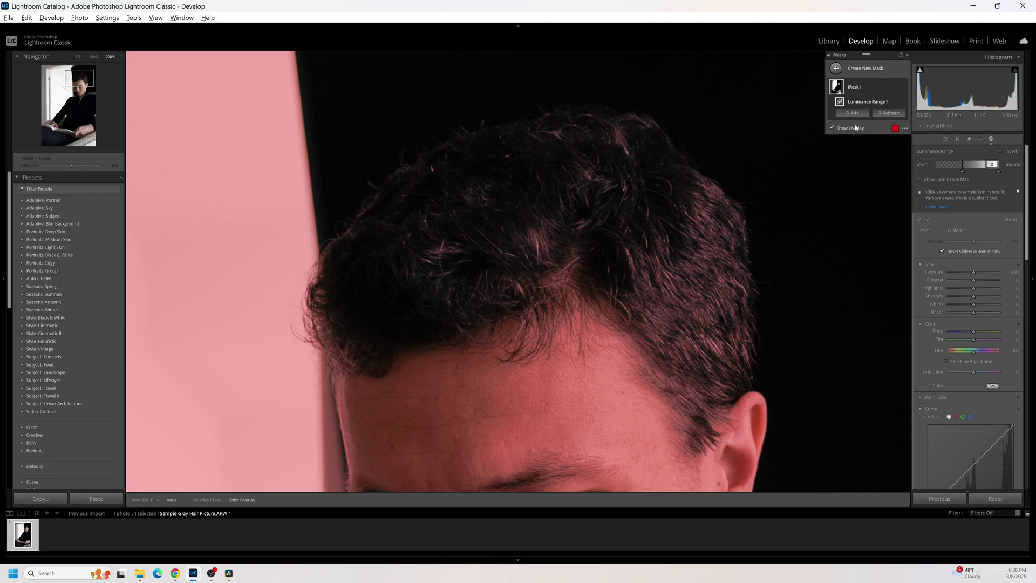
Step: Intersect the Luminance Range 1 mask component with a new Brush component
{"action": "right_click", "coordinate": [860, 106]}
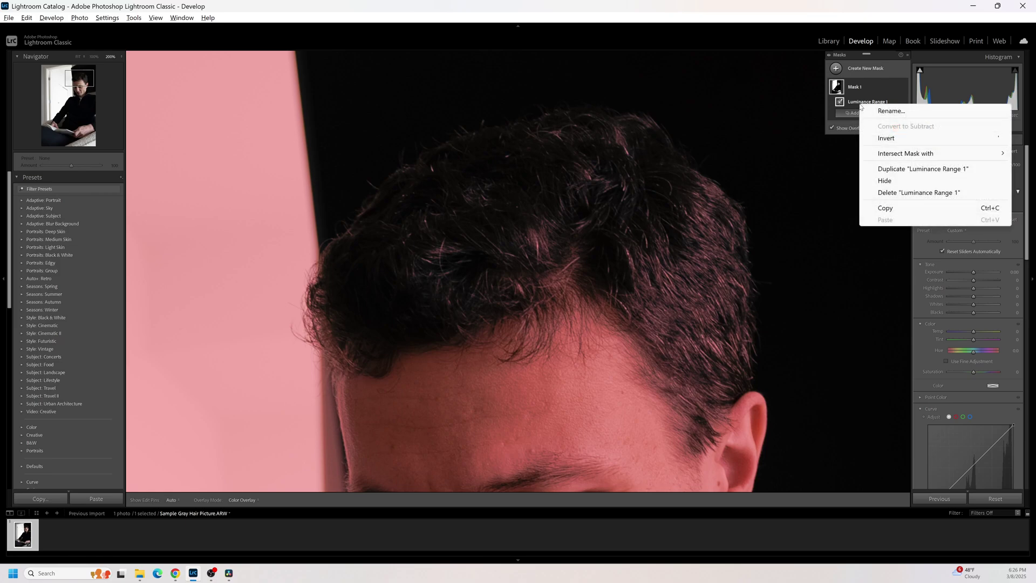
{"action": "mouse_move", "coordinate": [914, 155]}
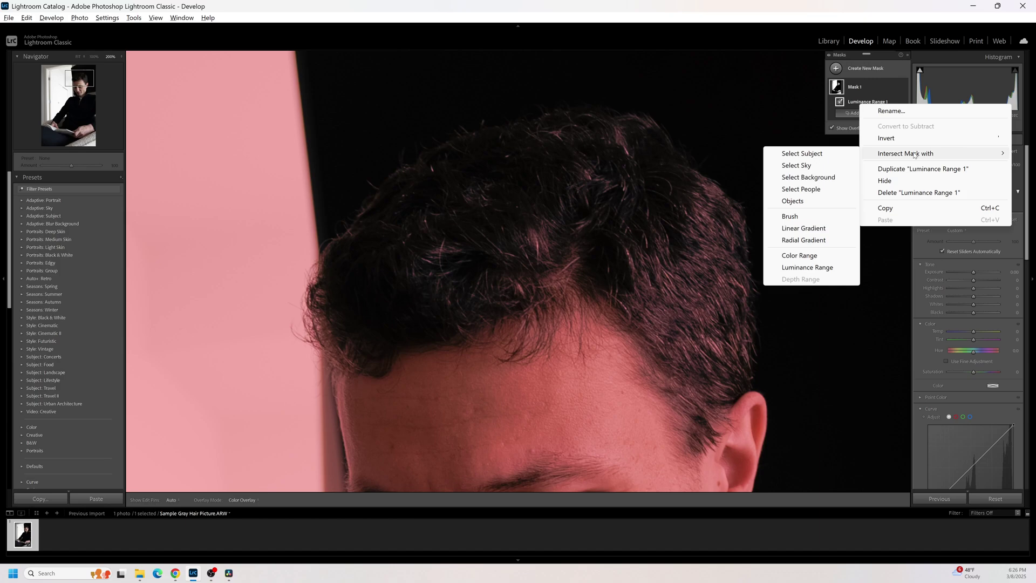
{"action": "left_click", "coordinate": [820, 217]}
Step: Zoom in and brush the mask over grey strands on top of the head, resizing the brush as needed
{"action": "key", "text": "ctrl+equal"}
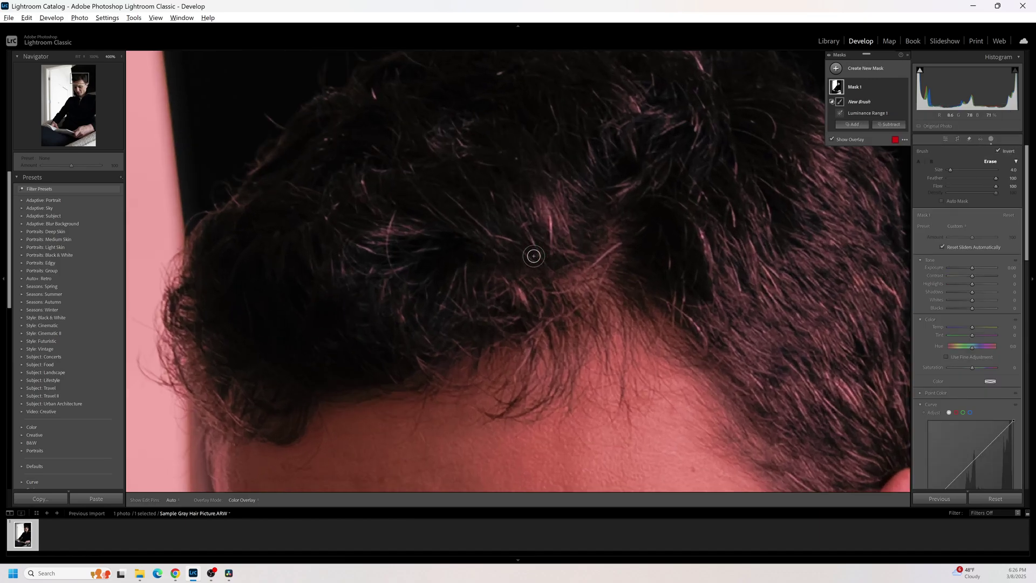
{"action": "left_click_drag", "start_coordinate": [557, 254], "coordinate": [547, 178]}
{"action": "mouse_move", "coordinate": [378, 273]}
{"action": "left_mouse_down"}
{"action": "mouse_move", "coordinate": [365, 259]}
{"action": "mouse_move", "coordinate": [368, 201]}
{"action": "left_mouse_up"}
{"action": "left_click_drag", "start_coordinate": [375, 109], "coordinate": [342, 302]}
{"action": "left_click_drag", "start_coordinate": [687, 197], "coordinate": [707, 224]}
{"action": "left_click_drag", "start_coordinate": [295, 434], "coordinate": [335, 273]}
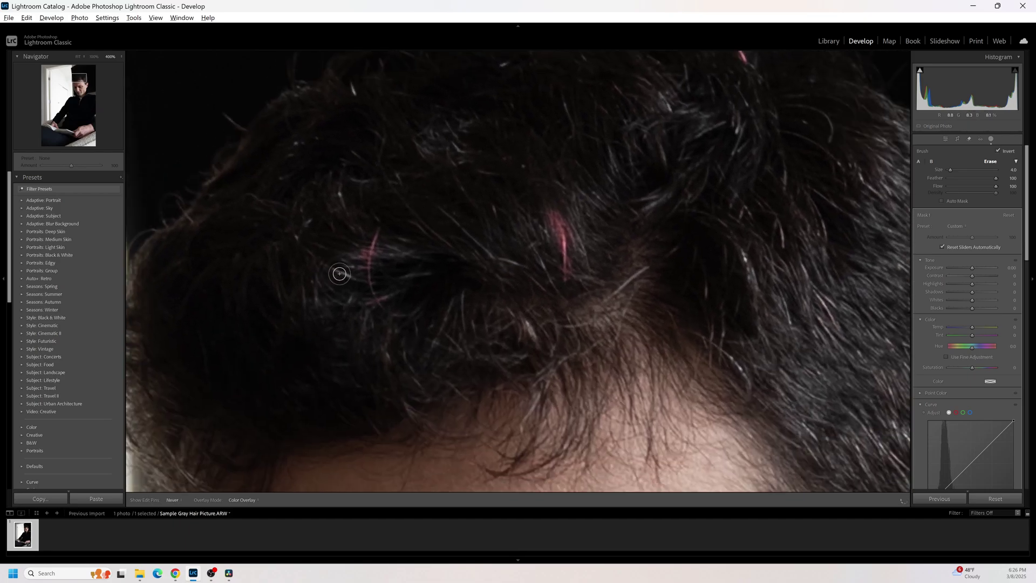
{"action": "key", "text": "bracketleft"}
{"action": "left_click_drag", "start_coordinate": [610, 297], "coordinate": [647, 254]}
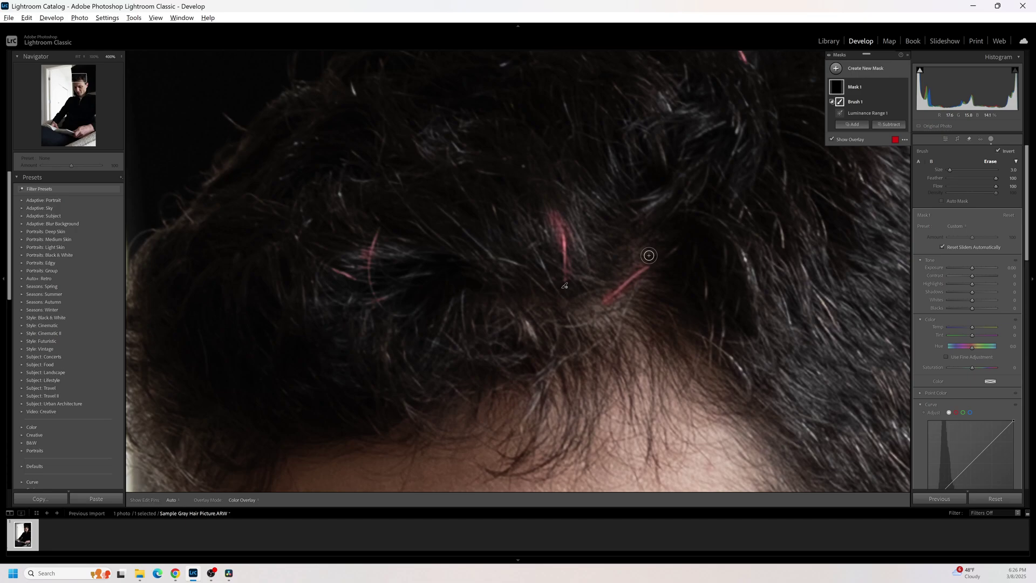
{"action": "mouse_move", "coordinate": [711, 317]}
{"action": "left_mouse_down"}
{"action": "mouse_move", "coordinate": [559, 238]}
{"action": "mouse_move", "coordinate": [419, 233]}
{"action": "left_mouse_up"}
{"action": "key", "text": "bracketright"}
{"action": "key", "text": "bracketright"}
{"action": "key", "text": "bracketright"}
{"action": "key", "text": "bracketright"}
{"action": "mouse_move", "coordinate": [591, 329]}
{"action": "left_mouse_down"}
{"action": "mouse_move", "coordinate": [626, 364]}
{"action": "mouse_move", "coordinate": [685, 373]}
{"action": "mouse_move", "coordinate": [701, 413]}
{"action": "left_mouse_up"}
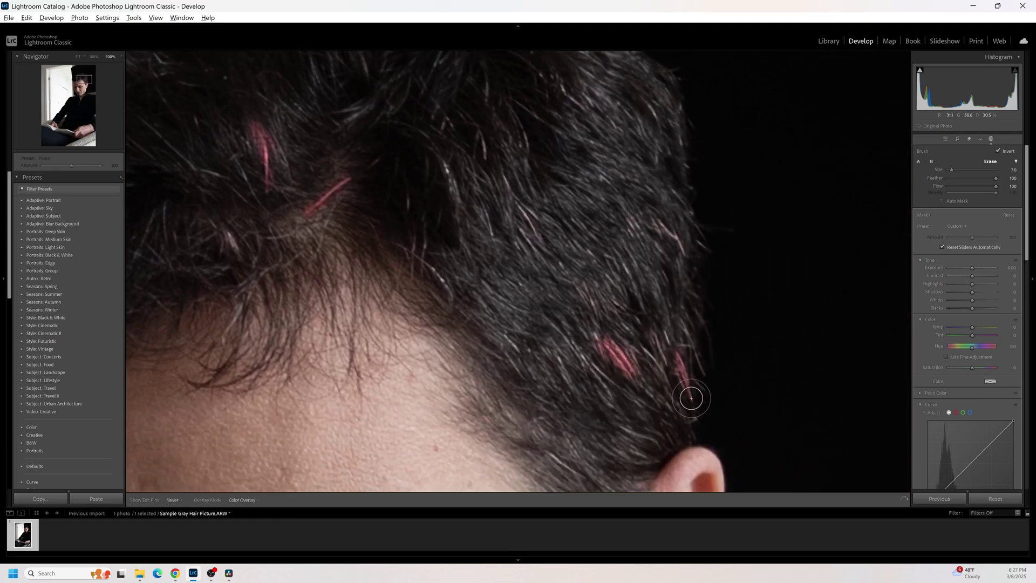
Step: Brush more grey strands on the back of the head, then lower the mask Exposure to -0.33
{"action": "mouse_move", "coordinate": [539, 219]}
{"action": "left_mouse_down"}
{"action": "mouse_move", "coordinate": [572, 312]}
{"action": "mouse_move", "coordinate": [544, 285]}
{"action": "left_mouse_up"}
{"action": "key", "text": "bracketleft"}
{"action": "key", "text": "bracketleft"}
{"action": "key", "text": "bracketleft"}
{"action": "key", "text": "bracketleft"}
{"action": "left_click_drag", "start_coordinate": [460, 354], "coordinate": [481, 384]}
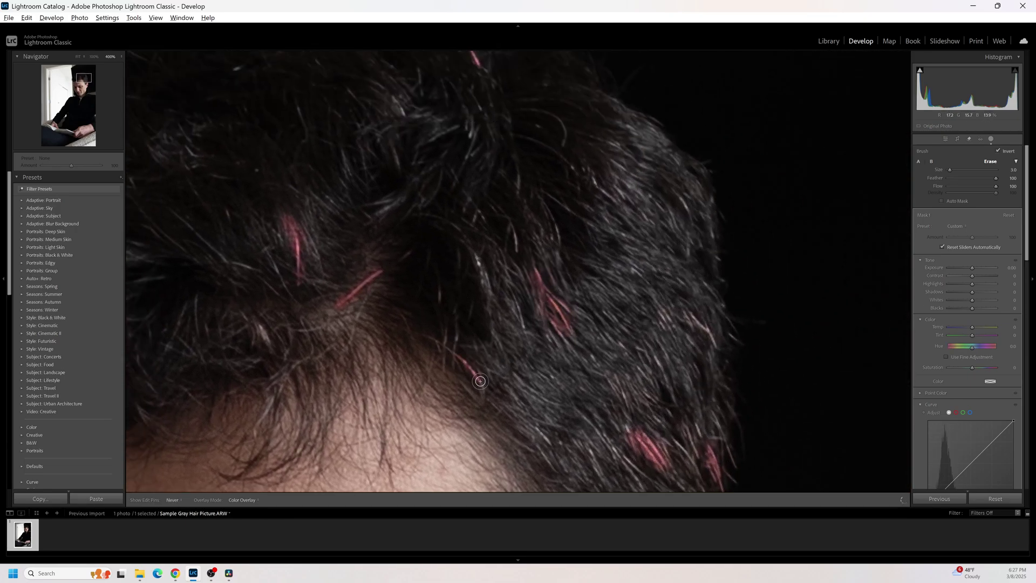
{"action": "left_click_drag", "start_coordinate": [473, 254], "coordinate": [489, 294]}
{"action": "scroll", "coordinate": [553, 194], "scroll_direction": "up", "scroll_amount": 2}
{"action": "left_click_drag", "start_coordinate": [561, 161], "coordinate": [566, 154]}
{"action": "mouse_move", "coordinate": [603, 218]}
{"action": "left_mouse_down"}
{"action": "mouse_move", "coordinate": [645, 231]}
{"action": "mouse_move", "coordinate": [680, 261]}
{"action": "left_mouse_up"}
{"action": "key", "text": "bracketright"}
{"action": "key", "text": "bracketright"}
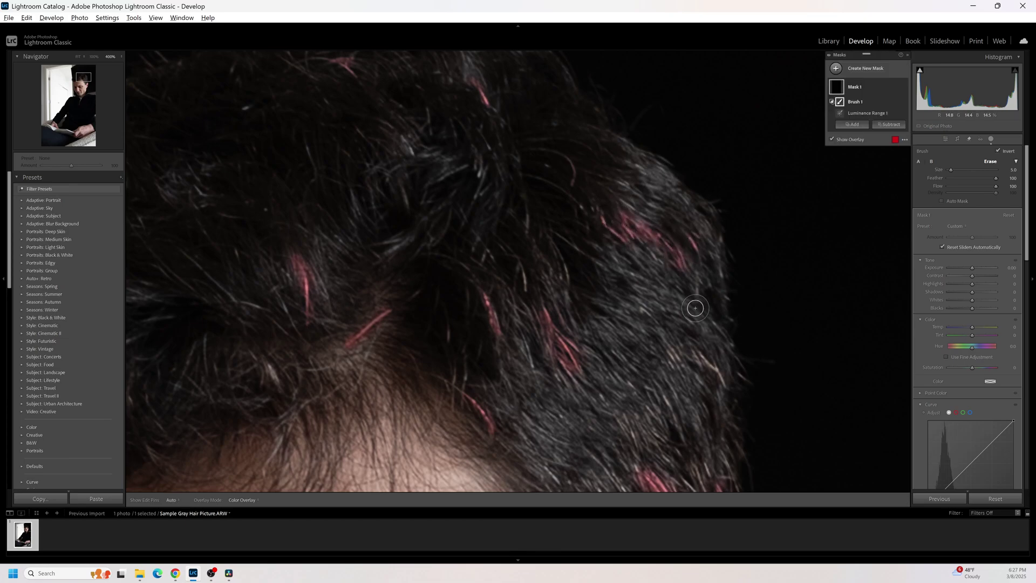
{"action": "mouse_move", "coordinate": [699, 356]}
{"action": "left_mouse_down"}
{"action": "mouse_move", "coordinate": [696, 373]}
{"action": "mouse_move", "coordinate": [675, 358]}
{"action": "left_mouse_up"}
{"action": "scroll", "coordinate": [669, 377], "scroll_direction": "down", "scroll_amount": 3}
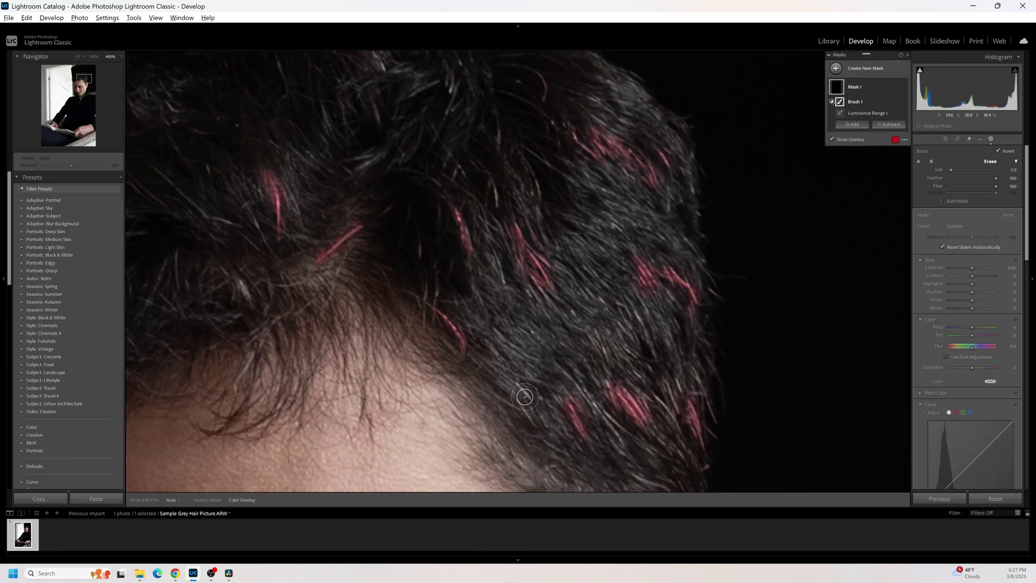
{"action": "left_click_drag", "start_coordinate": [523, 397], "coordinate": [518, 388]}
{"action": "scroll", "coordinate": [432, 169], "scroll_direction": "up", "scroll_amount": 3}
{"action": "scroll", "coordinate": [302, 180], "scroll_direction": "left", "scroll_amount": 3}
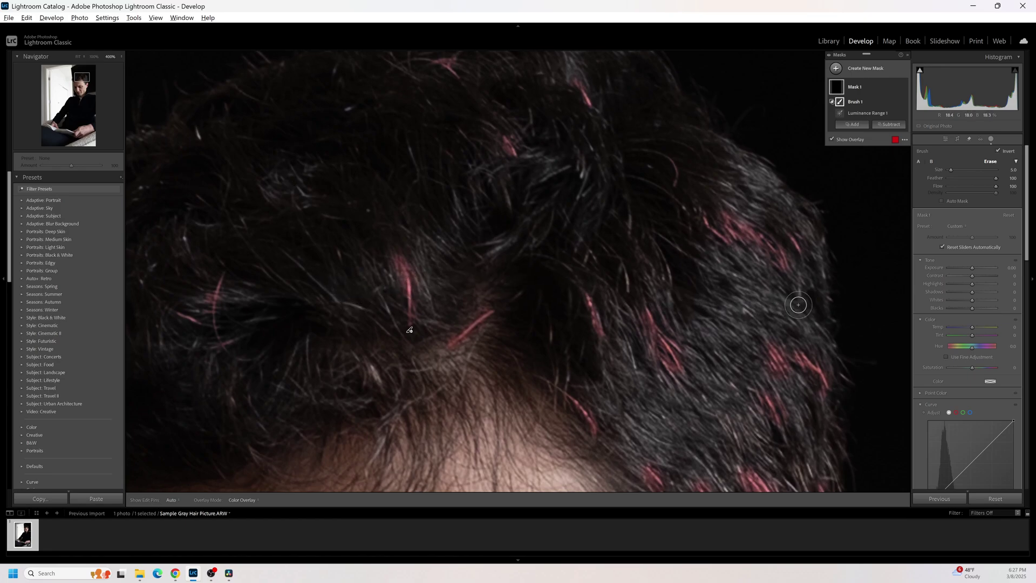
{"action": "left_click_drag", "start_coordinate": [972, 268], "coordinate": [960, 311]}
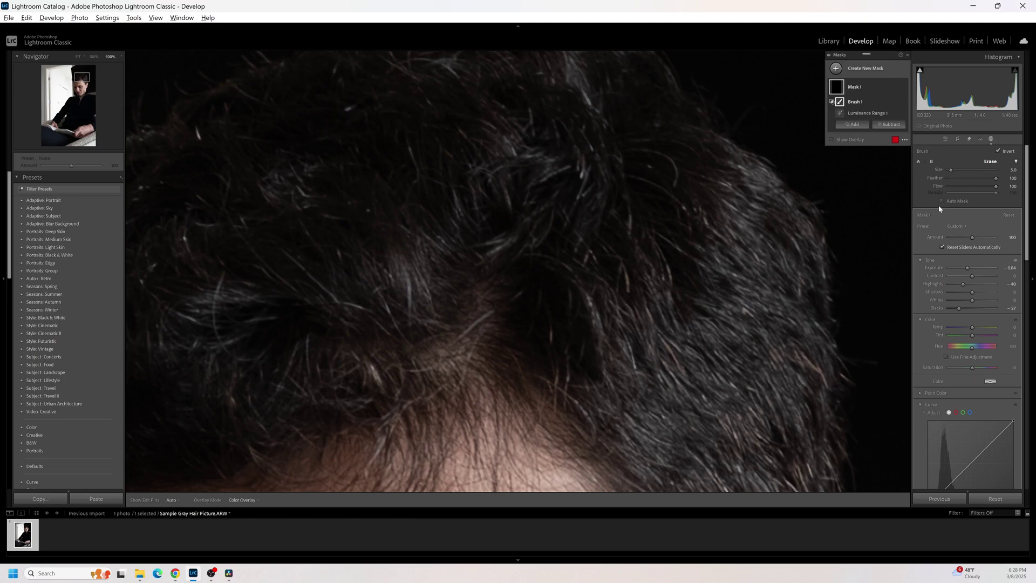
Step: Adjust Luminance Range 1 so its range spans 40/75–100/100
{"action": "left_click", "coordinate": [878, 115]}
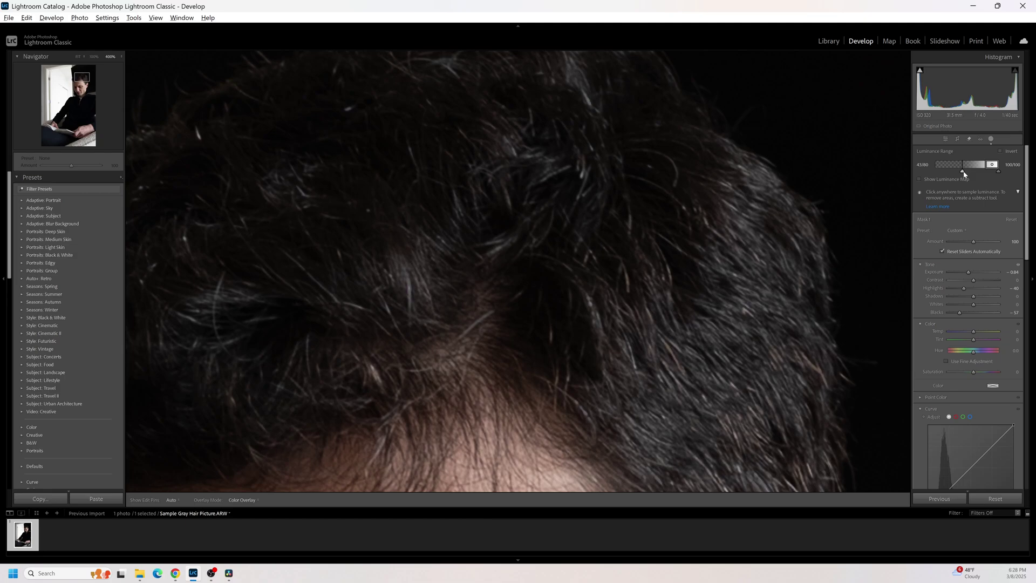
{"action": "left_click_drag", "start_coordinate": [962, 172], "coordinate": [980, 167]}
{"action": "left_click_drag", "start_coordinate": [981, 167], "coordinate": [982, 167]}
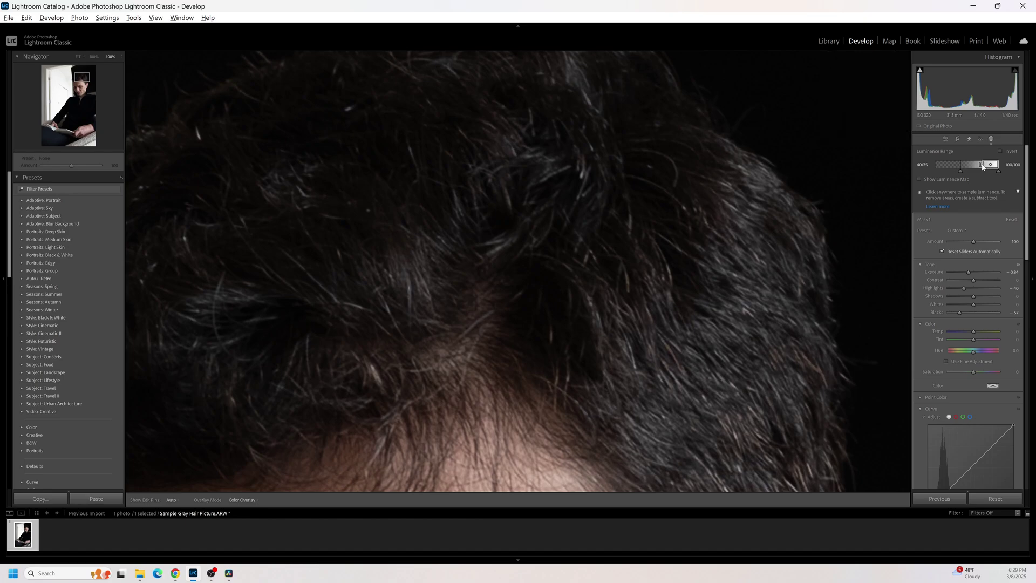
Step: Refine the brush component with a smaller brush over one strand, toggling the mask markers to check
{"action": "left_click", "coordinate": [853, 100]}
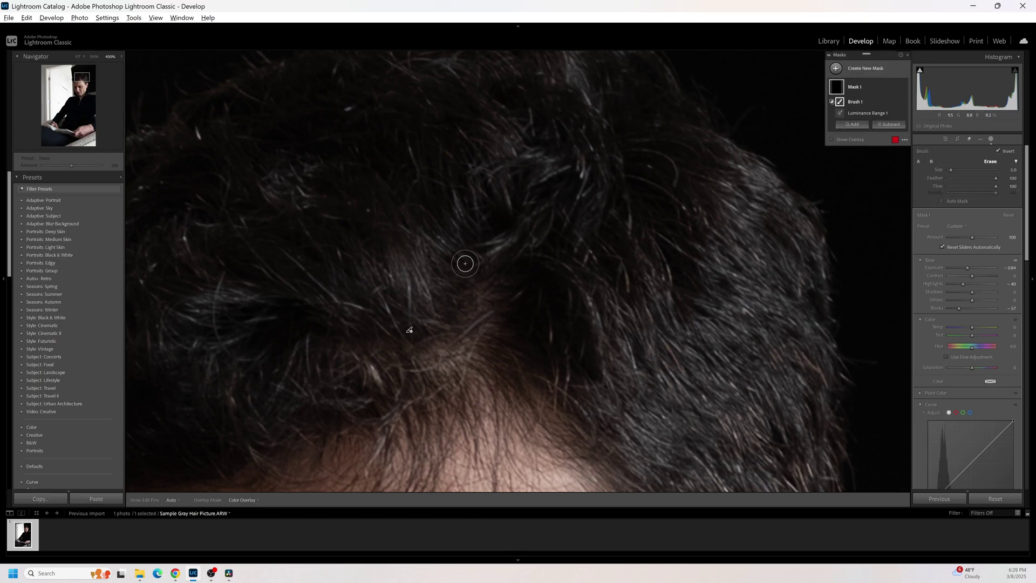
{"action": "scroll", "coordinate": [372, 369], "scroll_direction": "down", "scroll_amount": 2}
{"action": "key", "text": "h"}
{"action": "scroll", "coordinate": [407, 372], "scroll_direction": "down", "scroll_amount": 1}
{"action": "key", "text": "h"}
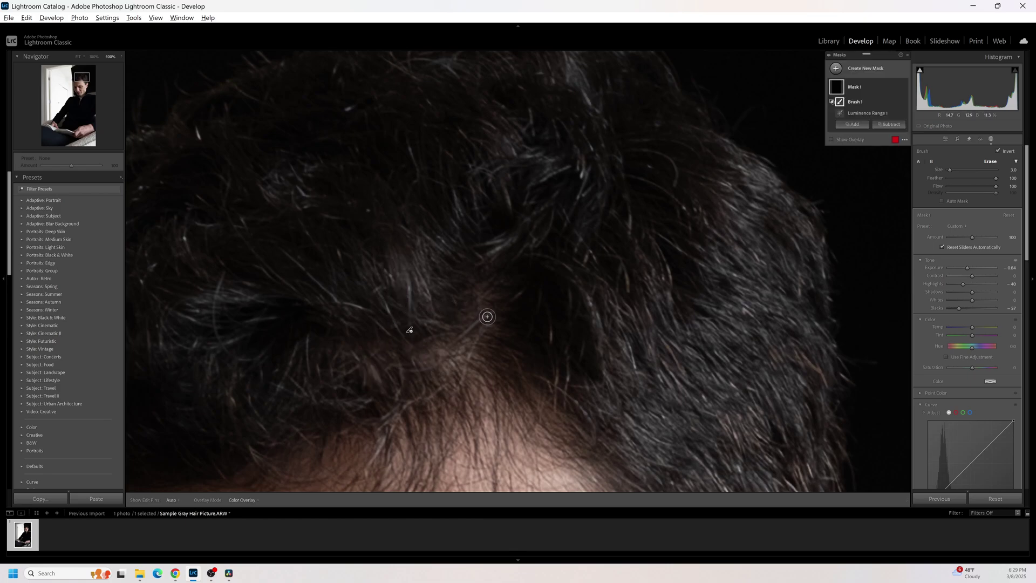
{"action": "left_click_drag", "start_coordinate": [366, 473], "coordinate": [382, 429]}
{"action": "key", "text": "h"}
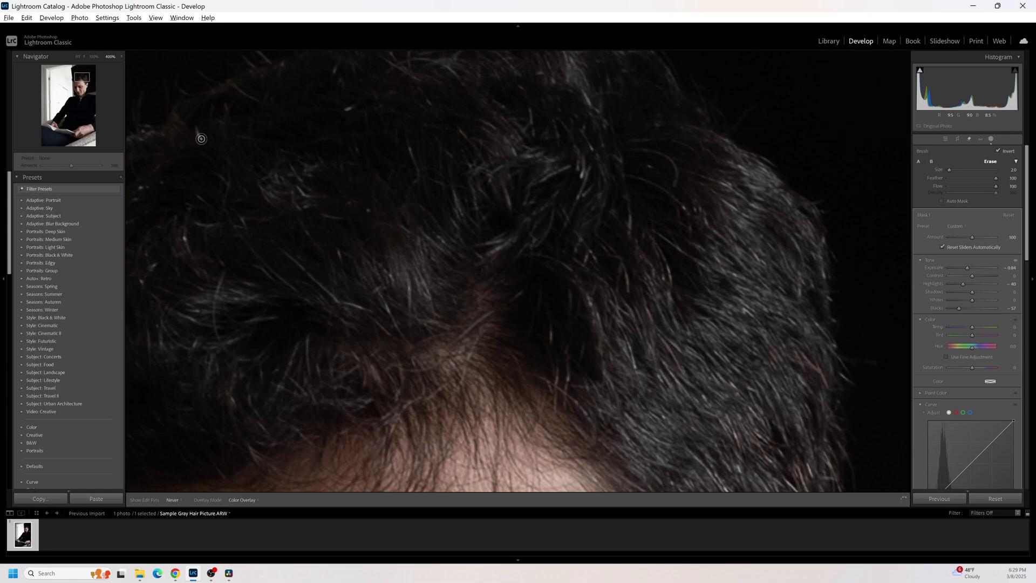
{"action": "key", "text": "h"}
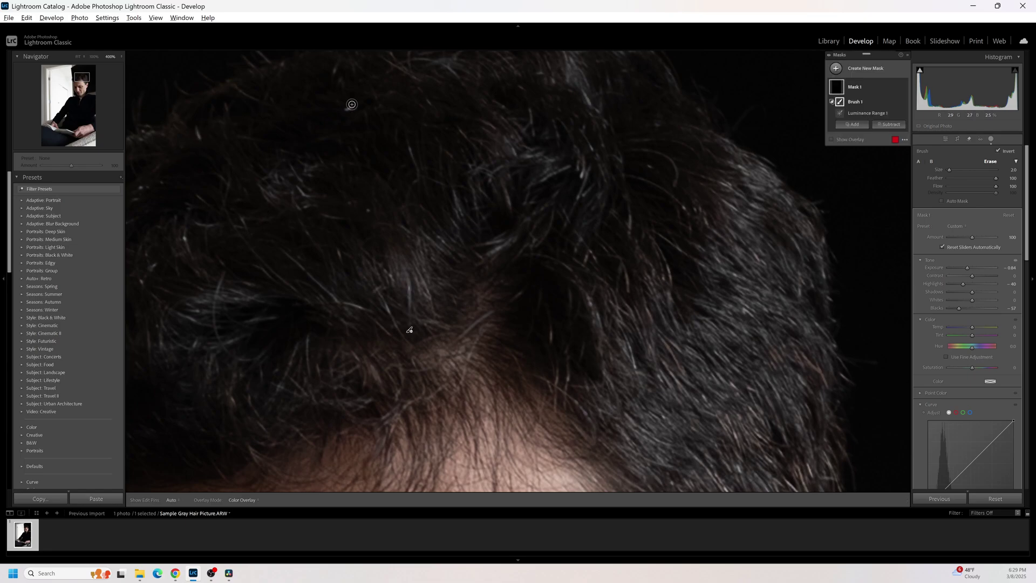
Step: Close mask editing and compare the edited hair with the original, zoomed out to the full portrait
{"action": "key", "text": "shift+w"}
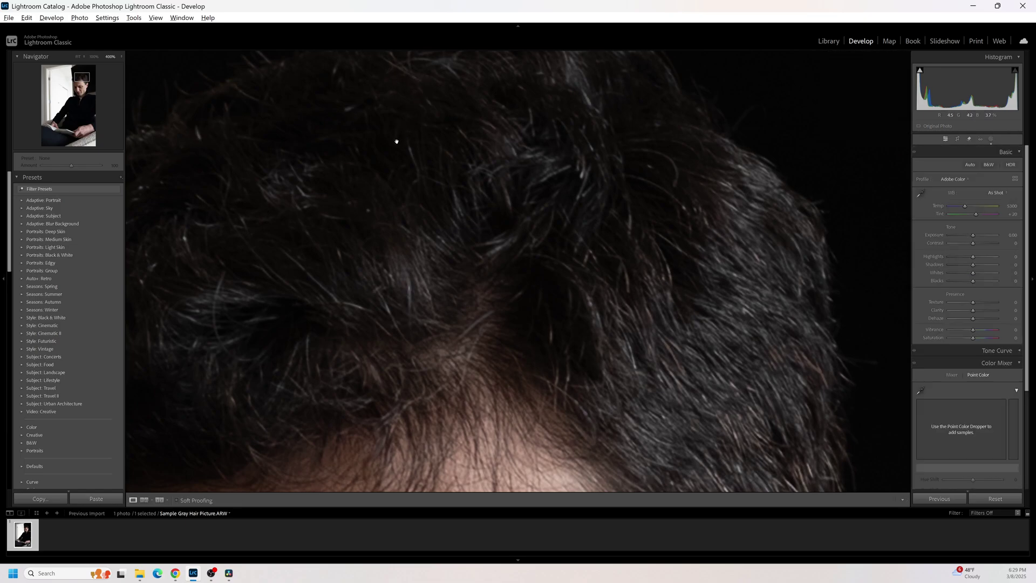
{"action": "key", "text": "backslash"}
{"action": "key", "text": "backslash"}
{"action": "key", "text": "backslash"}
{"action": "key", "text": "backslash"}
{"action": "left_click", "coordinate": [500, 240]}
{"action": "key", "text": "backslash"}
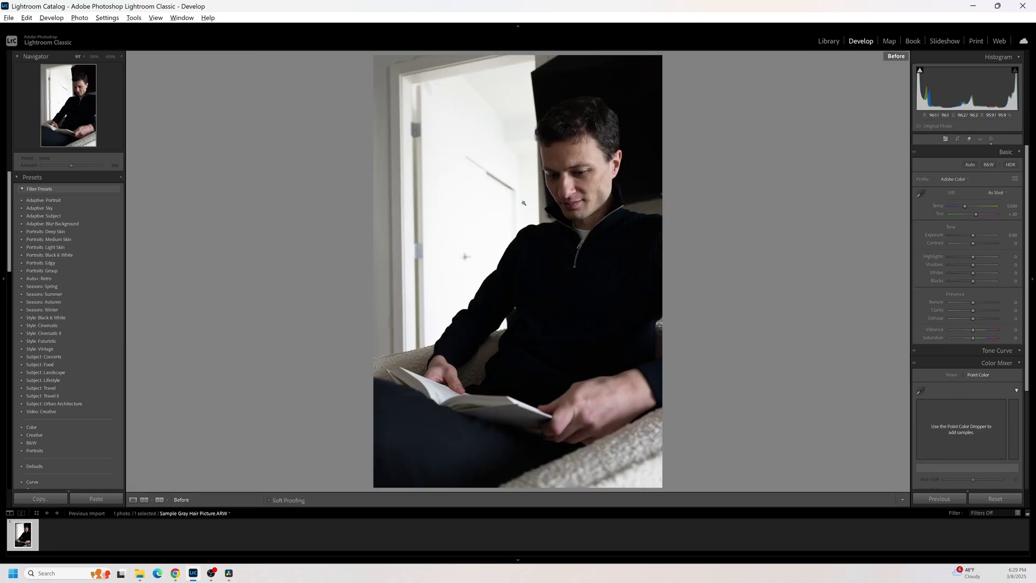
{"action": "key", "text": "backslash"}
{"action": "key", "text": "backslash"}
{"action": "key", "text": "backslash"}
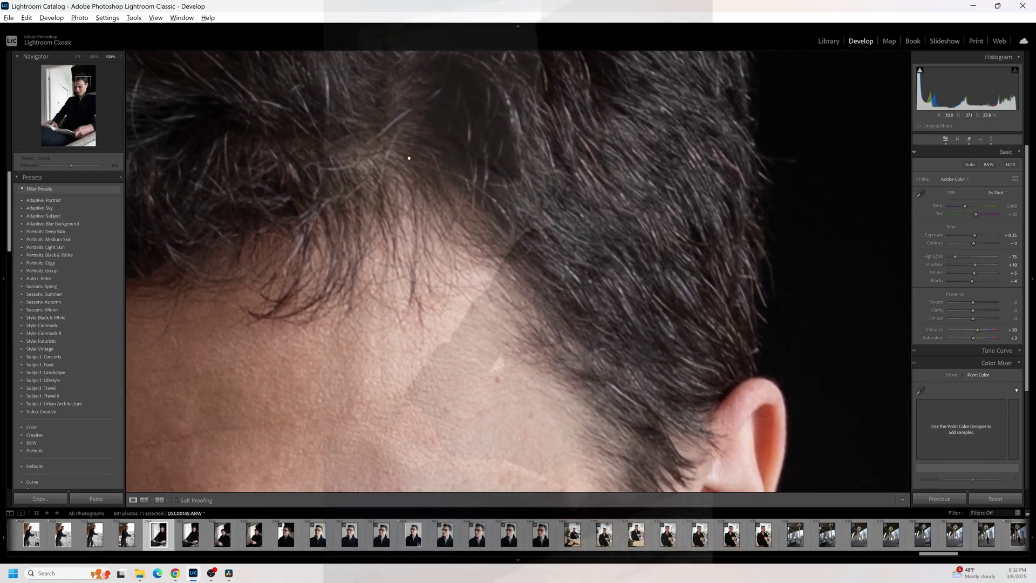
Step: Pan to the hair above the ear and toggle Before/After at 400% zoom
{"action": "left_click_drag", "start_coordinate": [587, 326], "coordinate": [544, 304]}
{"action": "key", "text": "backslash"}
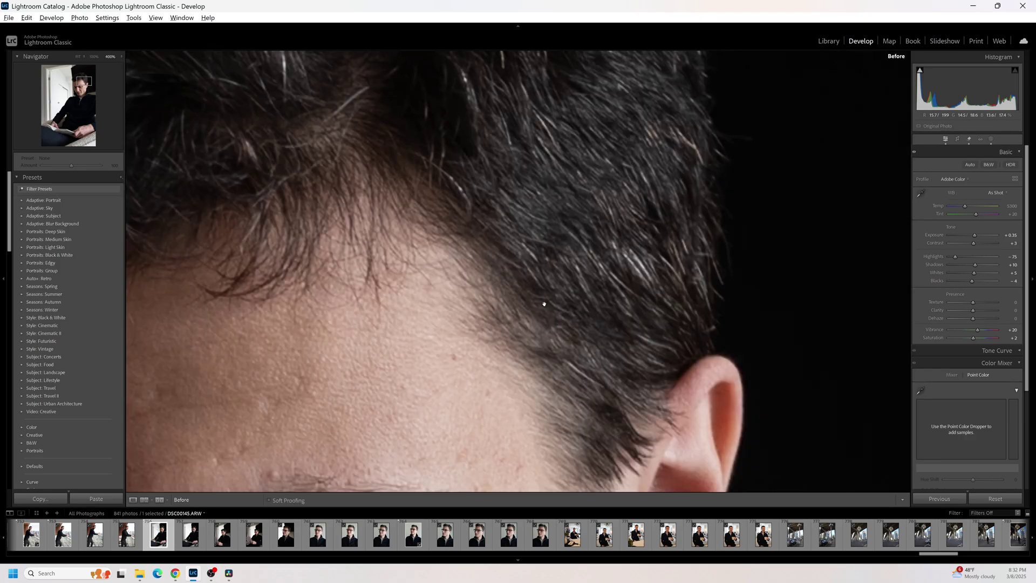
{"action": "key", "text": "backslash"}
{"action": "key", "text": "backslash"}
{"action": "key", "text": "backslash"}
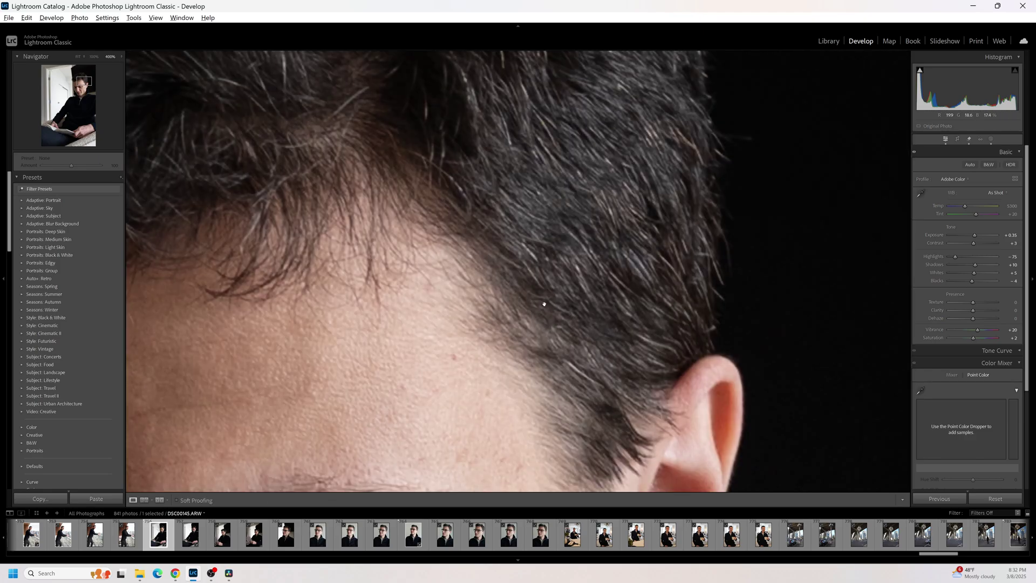
Step: Compare original and edited portrait at 100% and at Fit, ending on the original
{"action": "key", "text": "ctrl+minus"}
{"action": "key", "text": "ctrl+minus"}
{"action": "key", "text": "ctrl+minus"}
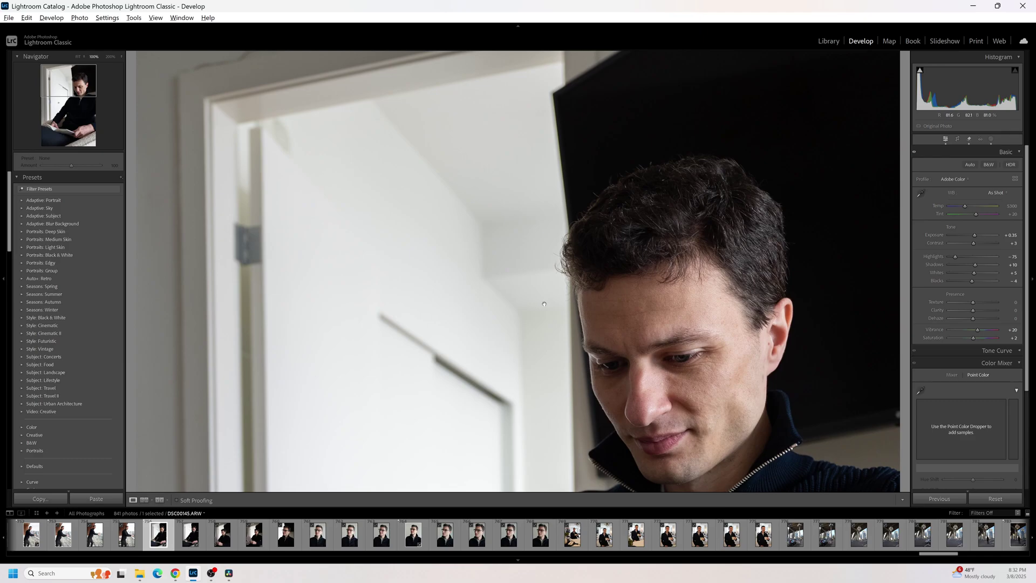
{"action": "key", "text": "backslash"}
{"action": "key", "text": "backslash"}
{"action": "left_click_drag", "start_coordinate": [565, 326], "coordinate": [400, 229]}
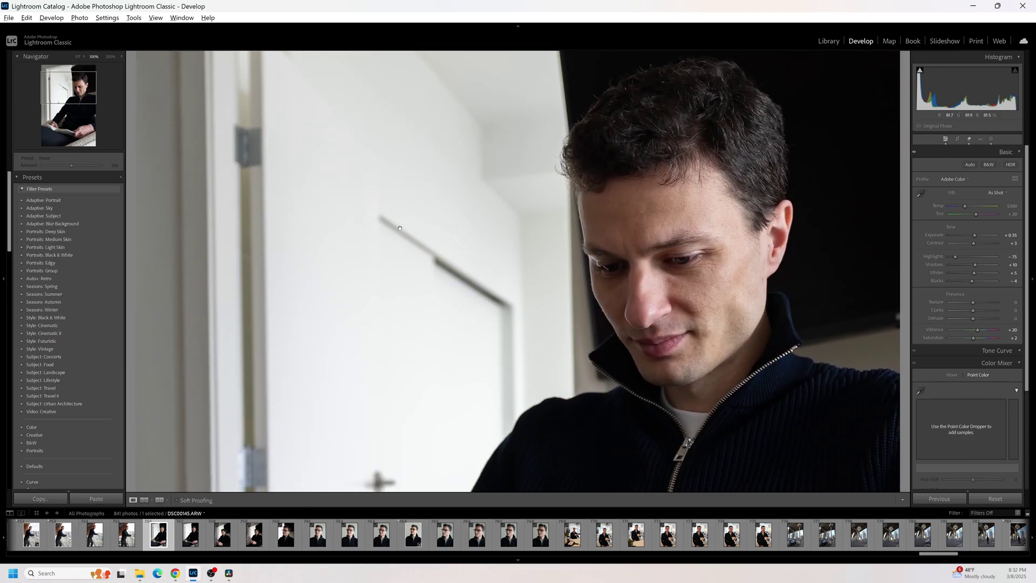
{"action": "key", "text": "backslash"}
{"action": "key", "text": "backslash"}
{"action": "left_click", "coordinate": [358, 219]}
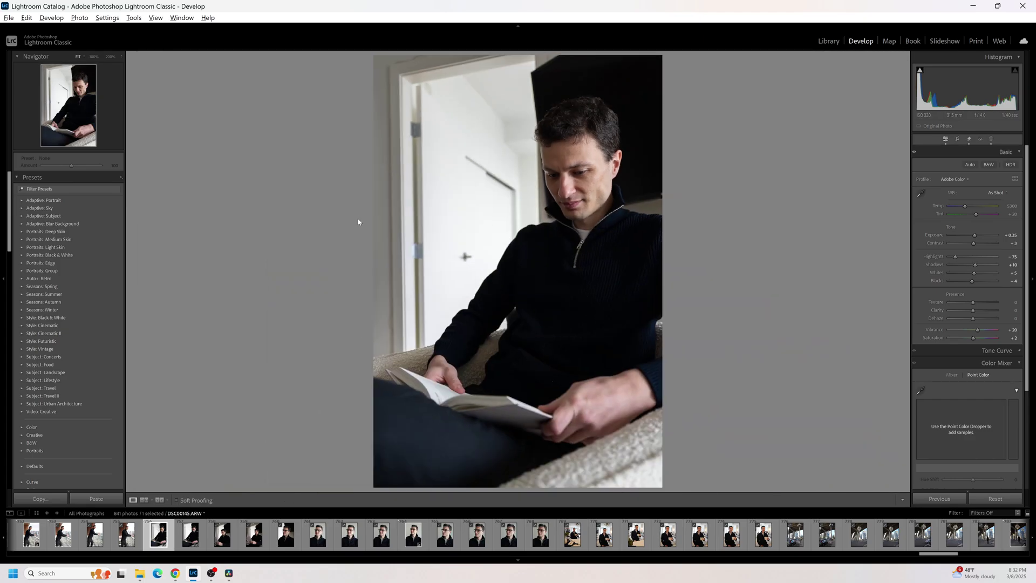
{"action": "key", "text": "backslash"}
{"action": "key", "text": "backslash"}
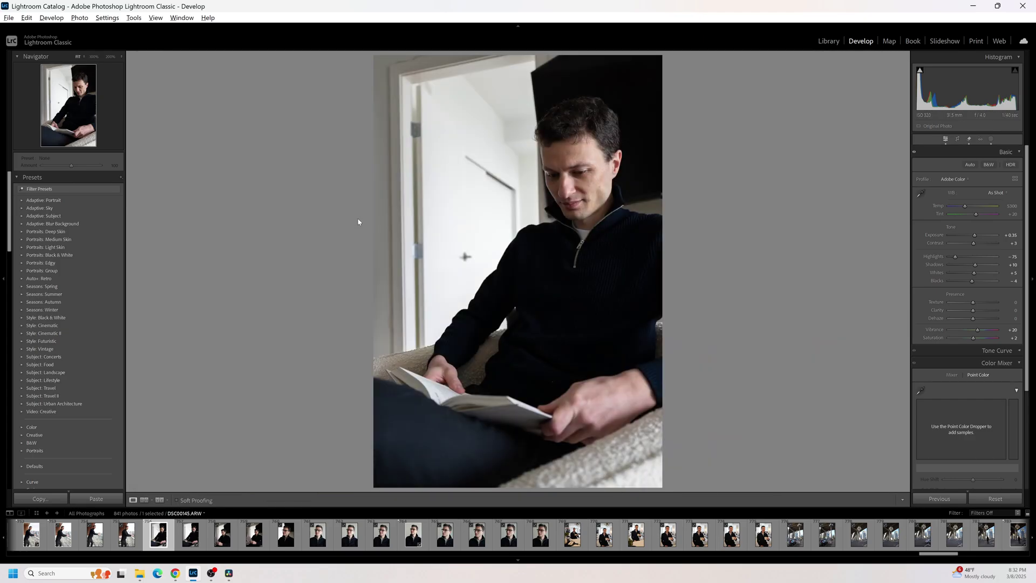